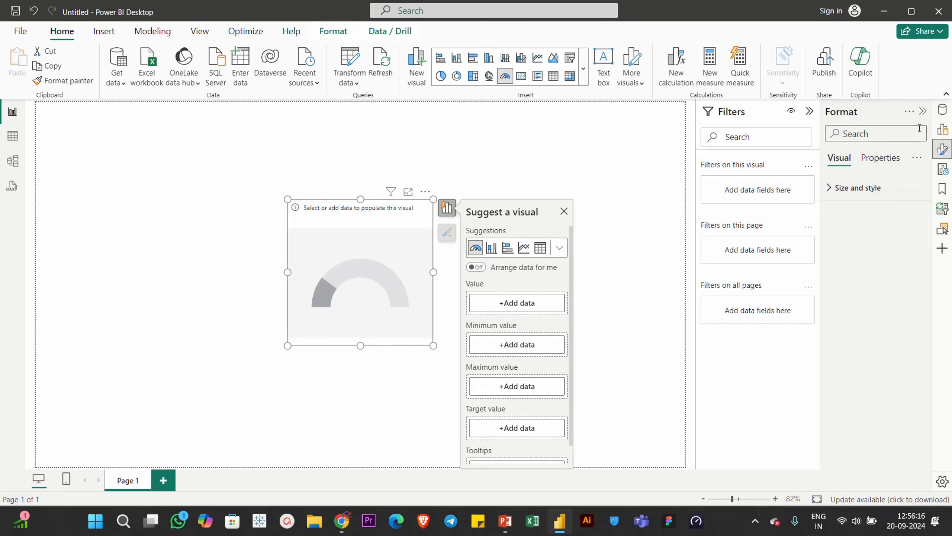
# Add the Sales field from the Orders table as the gauge's value
pyautogui.click(942, 109)
pyautogui.click(840, 160)
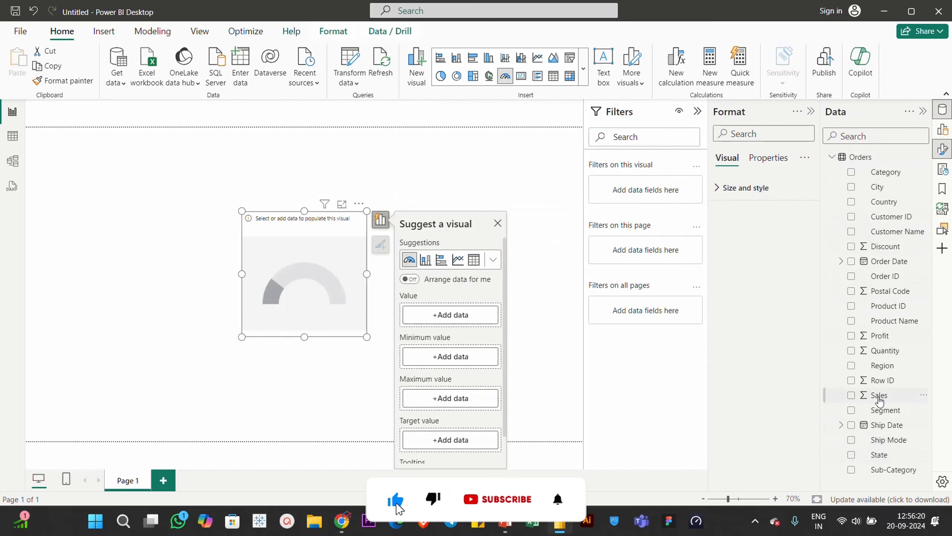
pyautogui.moveTo(872, 394); pyautogui.dragTo(446, 318)
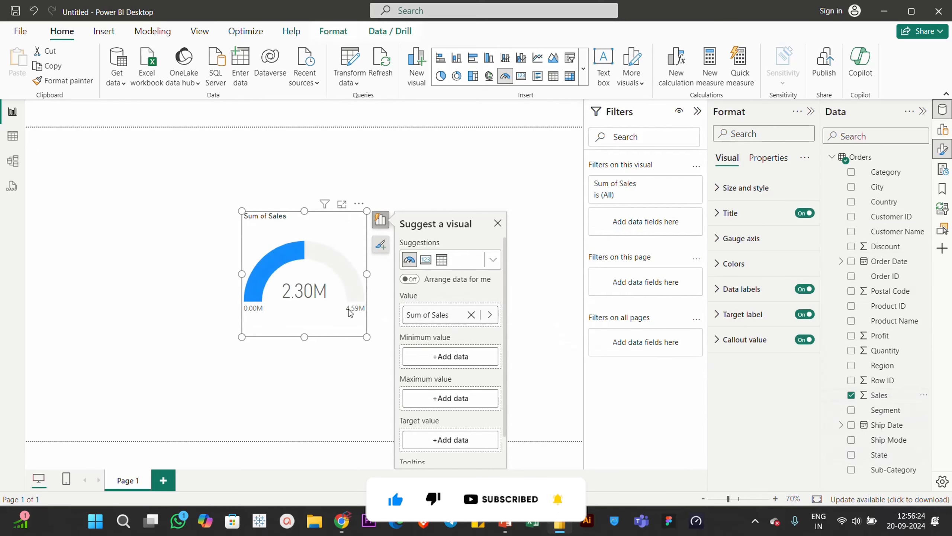
# Enlarge the gauge visual in width and height and center it horizontally on the report page
pyautogui.moveTo(344, 324); pyautogui.dragTo(304, 316)
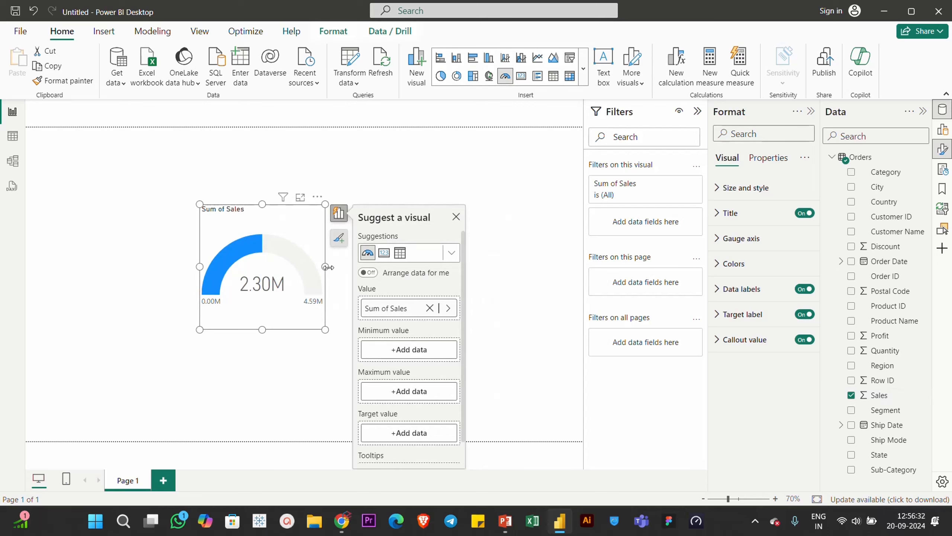
pyautogui.click(349, 270)
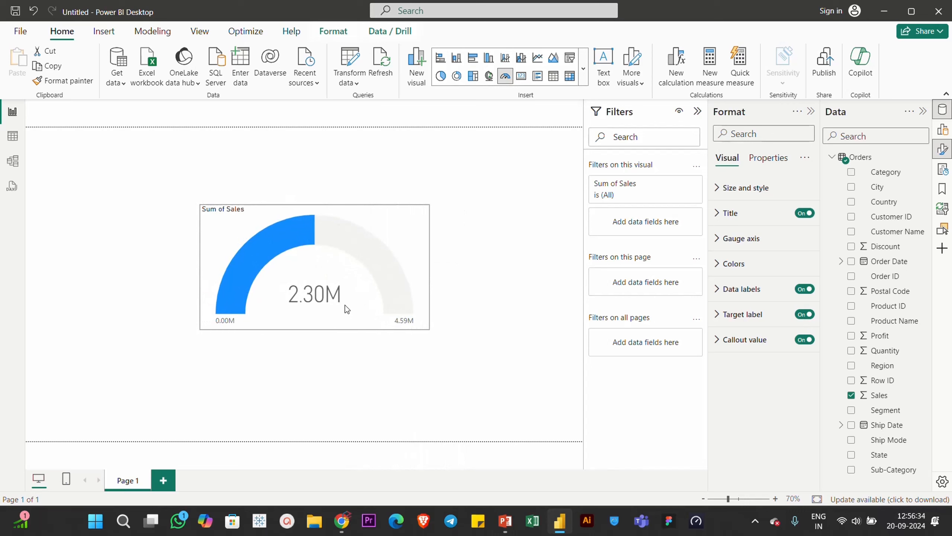
pyautogui.moveTo(346, 305); pyautogui.dragTo(406, 342)
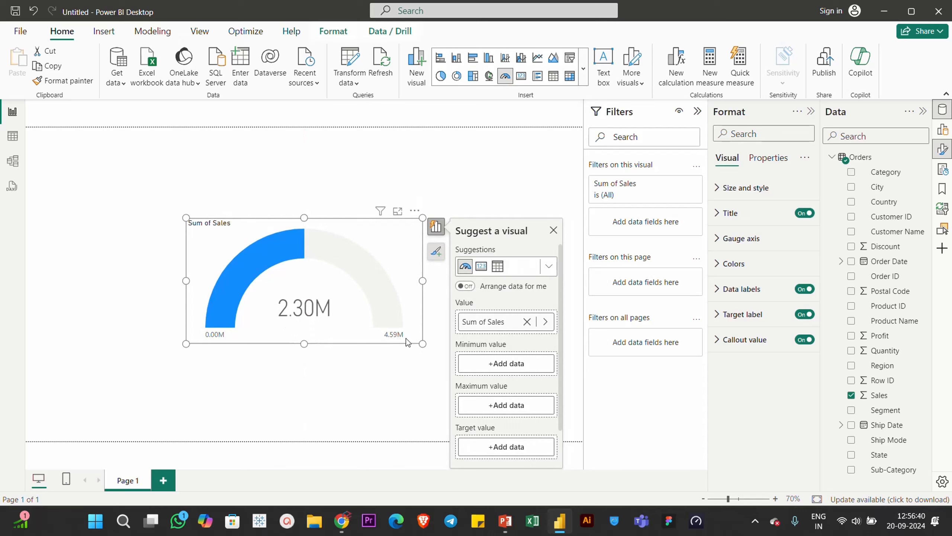
pyautogui.moveTo(423, 343); pyautogui.dragTo(444, 355)
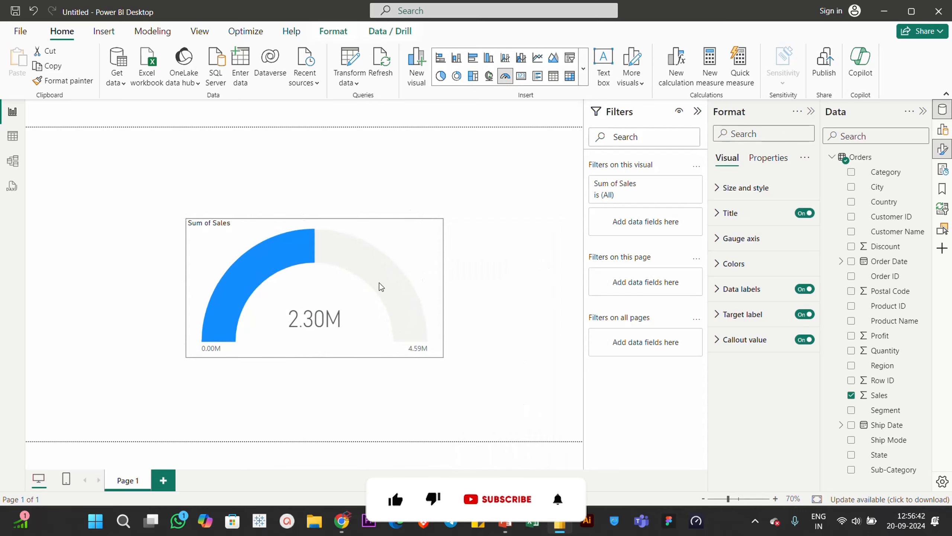
pyautogui.moveTo(388, 229); pyautogui.dragTo(377, 230)
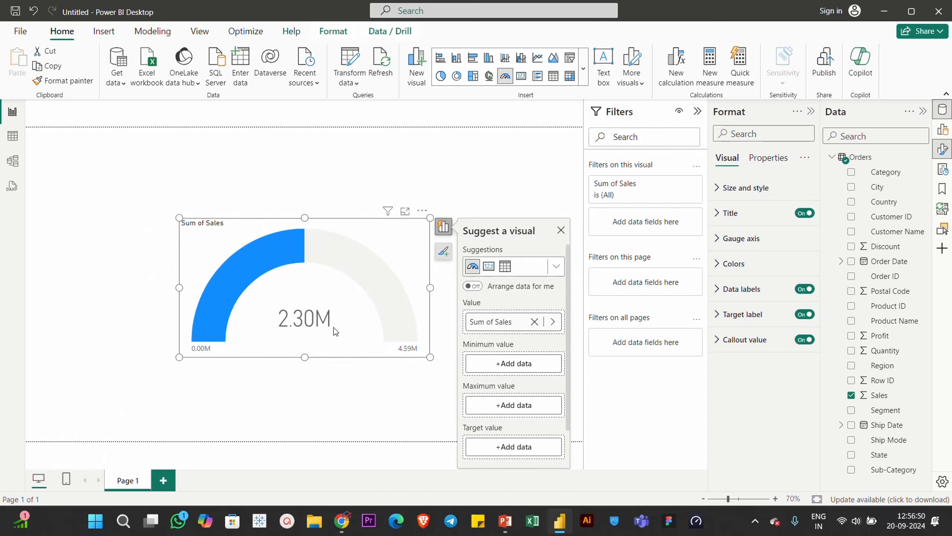
pyautogui.click(415, 175)
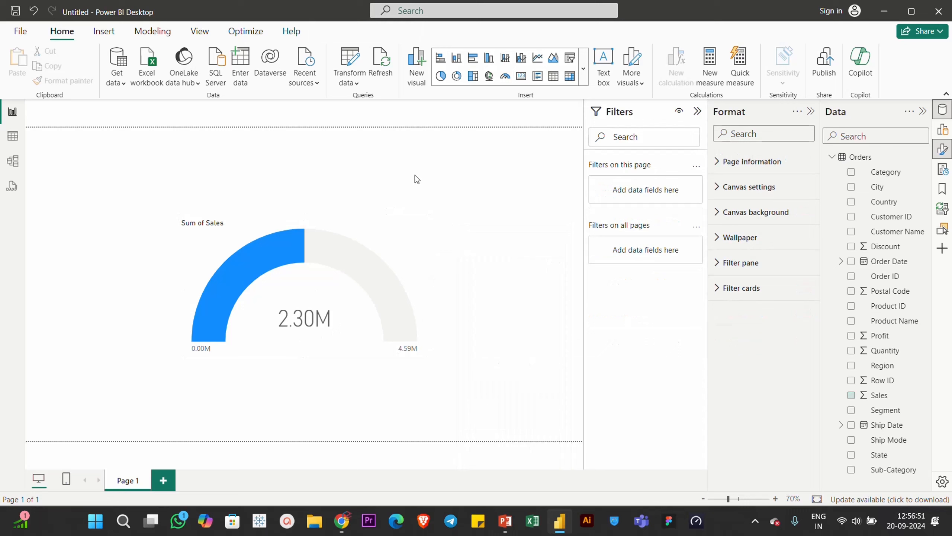
# Create a measure in the Orders table defined as Target = SUM(Orders[Sales])*1.2
pyautogui.click(409, 247)
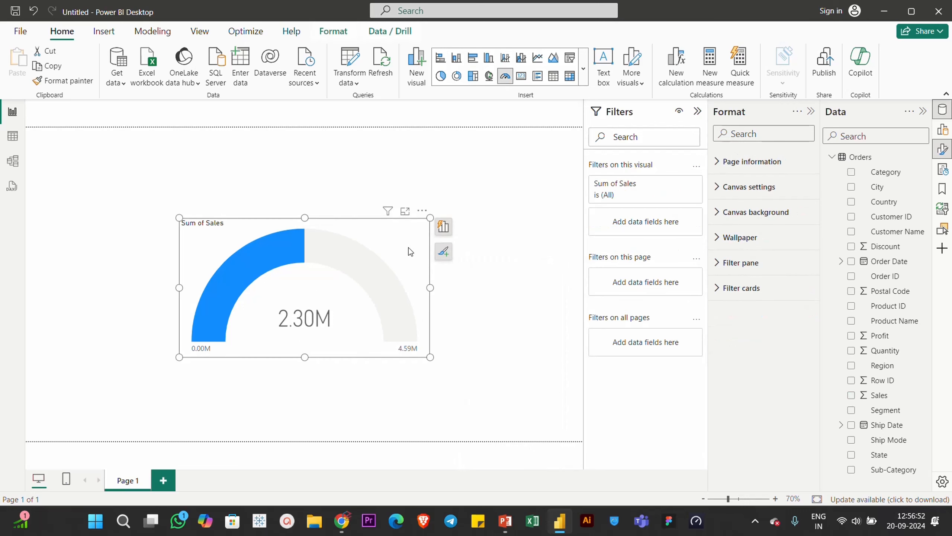
pyautogui.rightClick(917, 162)
pyautogui.click(876, 179)
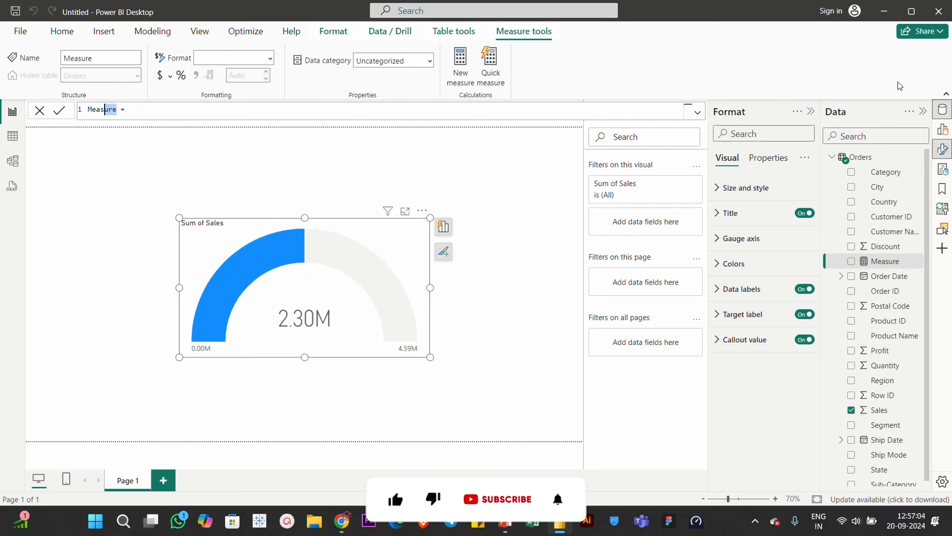
pyautogui.write('Target = ')
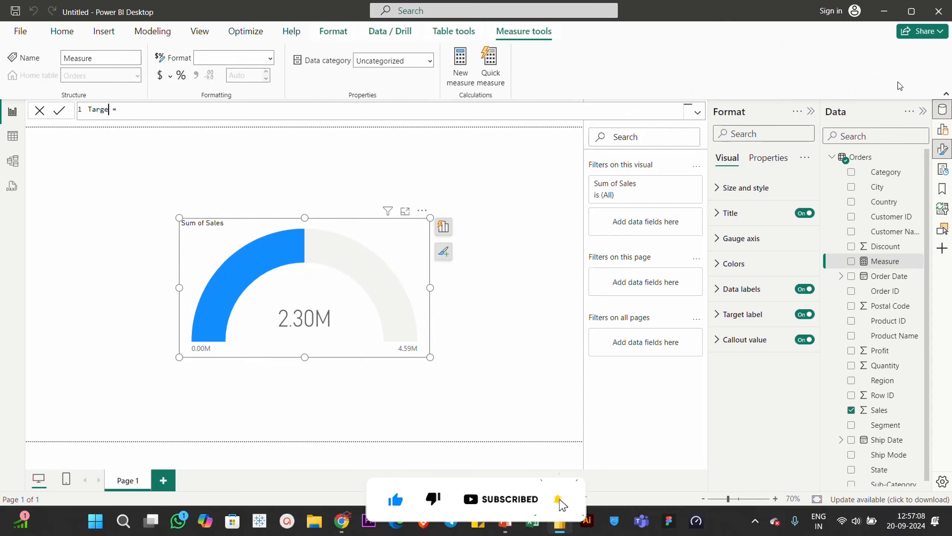
pyautogui.write('SUM(')
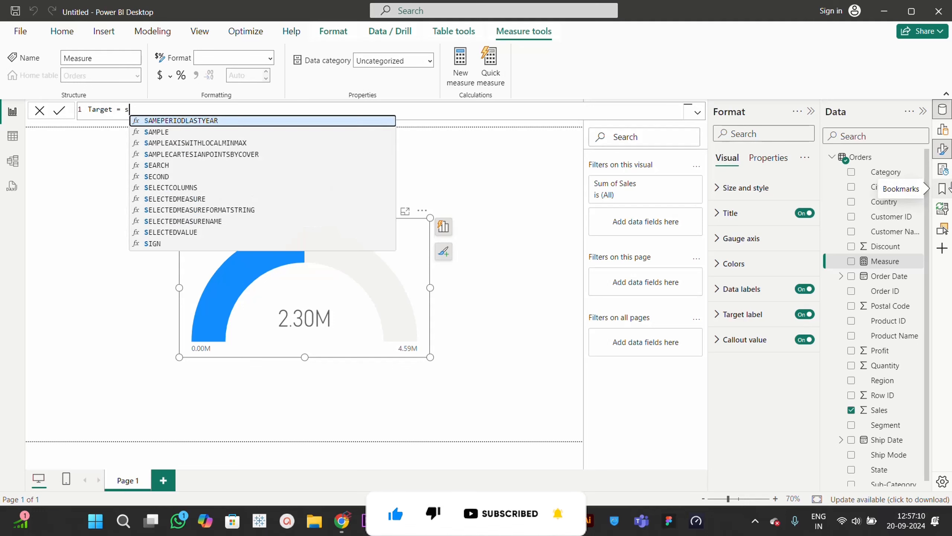
pyautogui.write('sale')
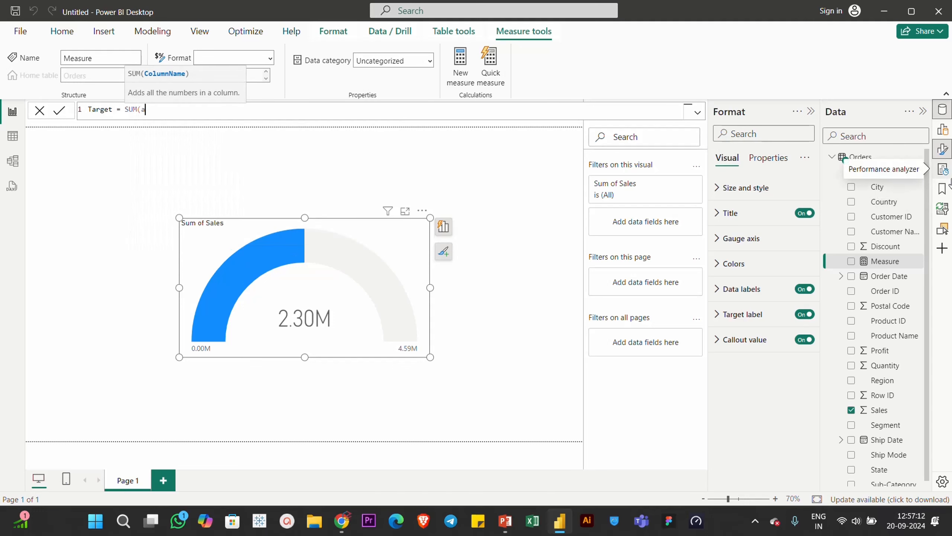
pyautogui.press('Tab')
pyautogui.write('*1.2)')
pyautogui.press('BackSpace')
pyautogui.press('BackSpace')
pyautogui.press('BackSpace')
pyautogui.press('BackSpace')
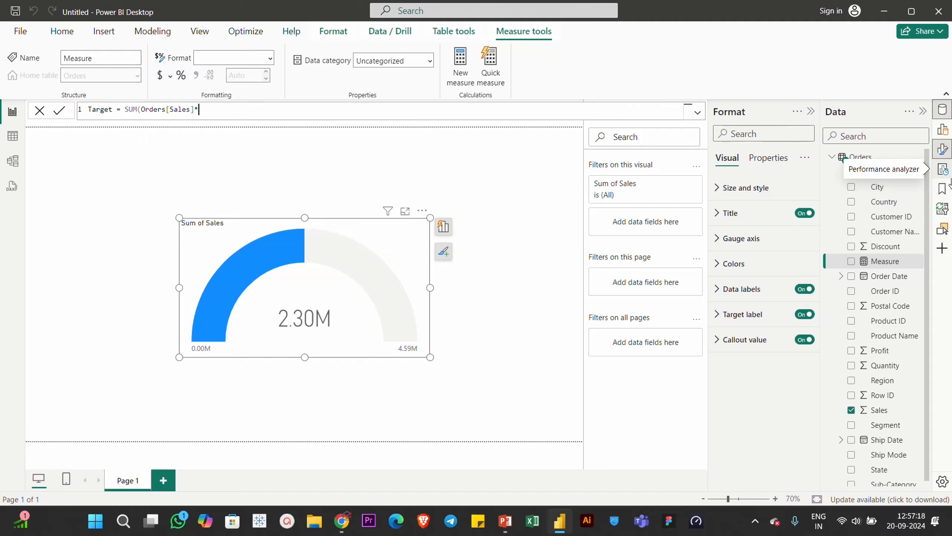
pyautogui.write(')*')
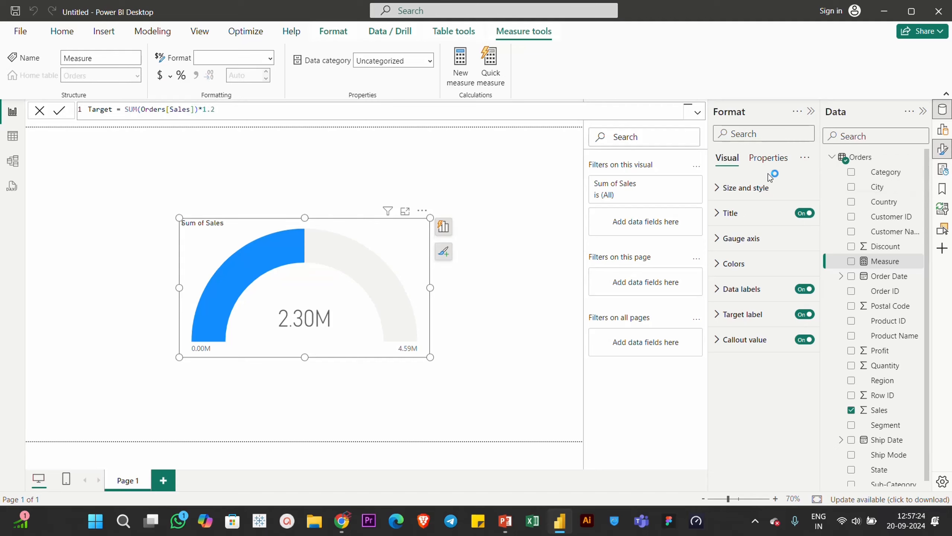
pyautogui.press('Return')
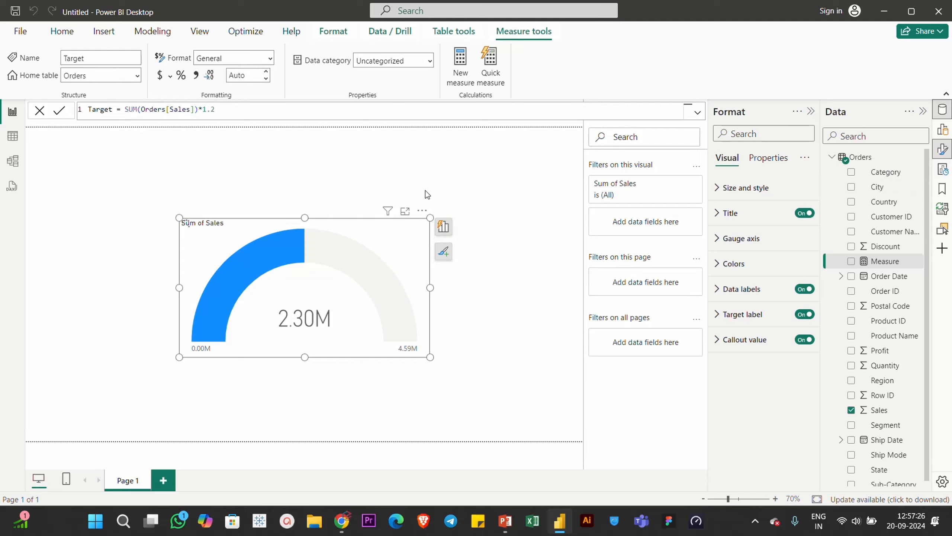
# Assign the Target measure as the gauge's target value
pyautogui.scroll(-1, 874, 465)
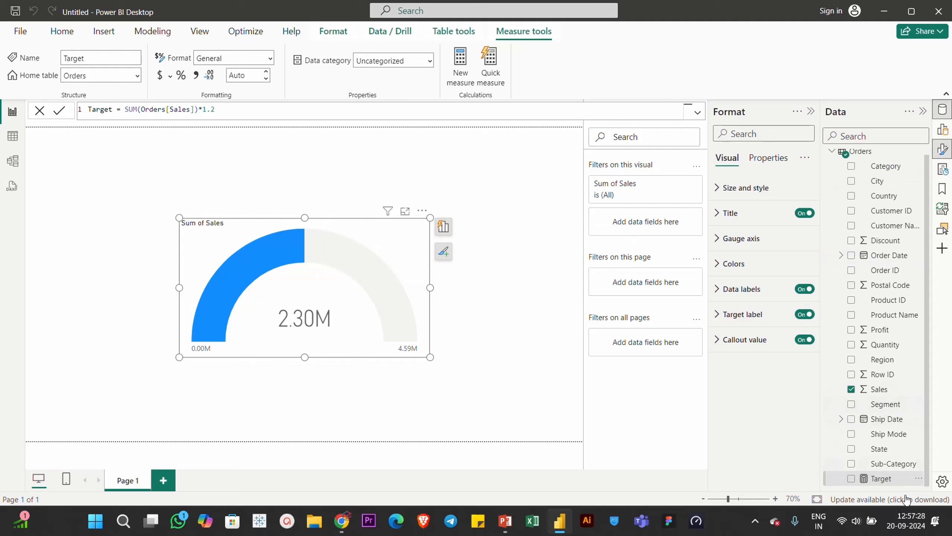
pyautogui.click(450, 231)
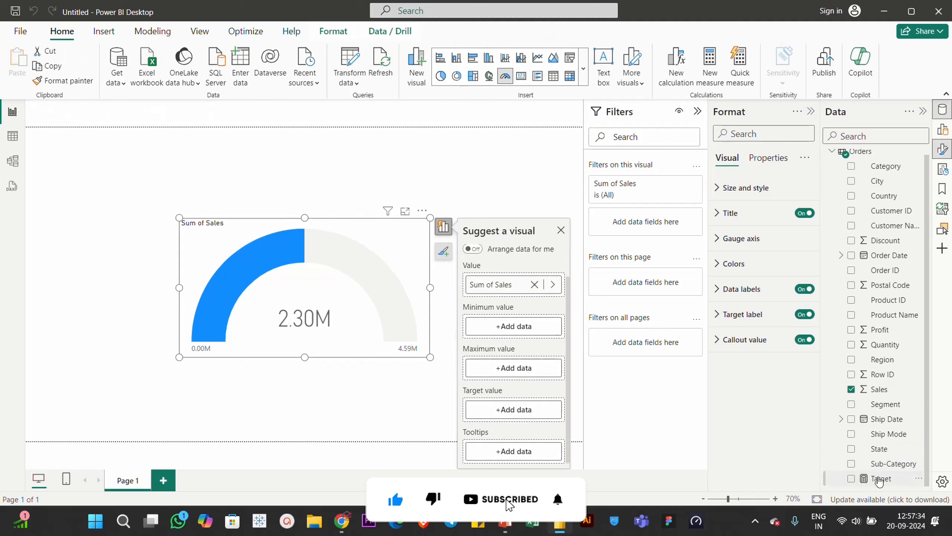
pyautogui.moveTo(881, 478); pyautogui.dragTo(519, 410)
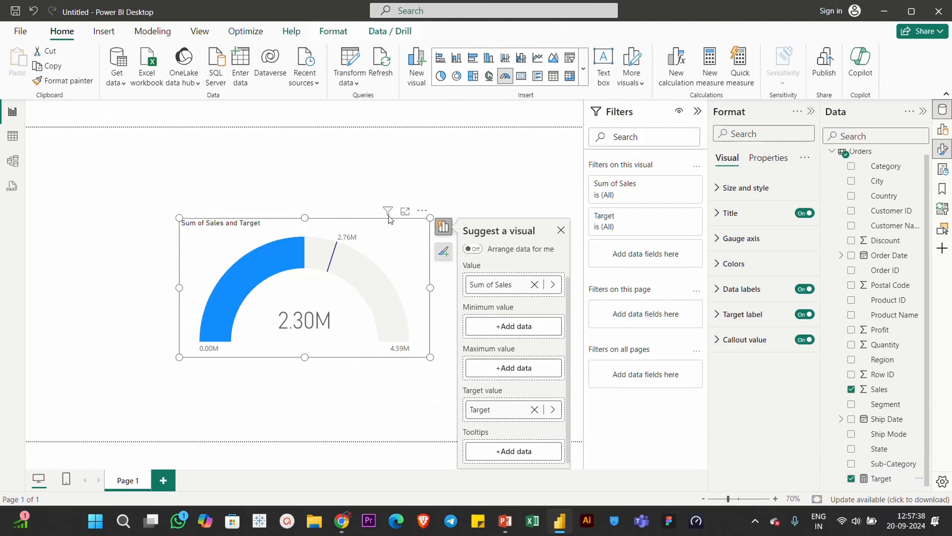
pyautogui.click(458, 184)
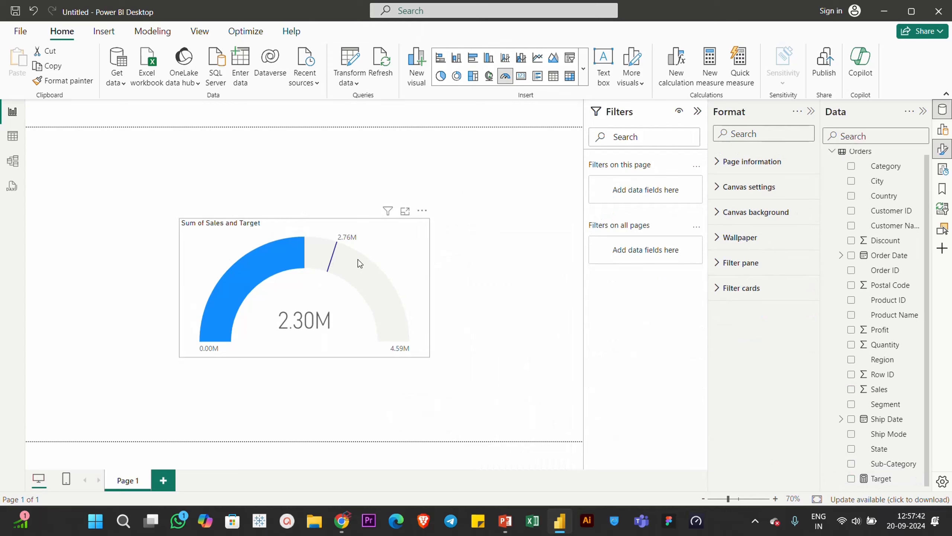
pyautogui.moveTo(357, 259)
pyautogui.moveTo(326, 258)
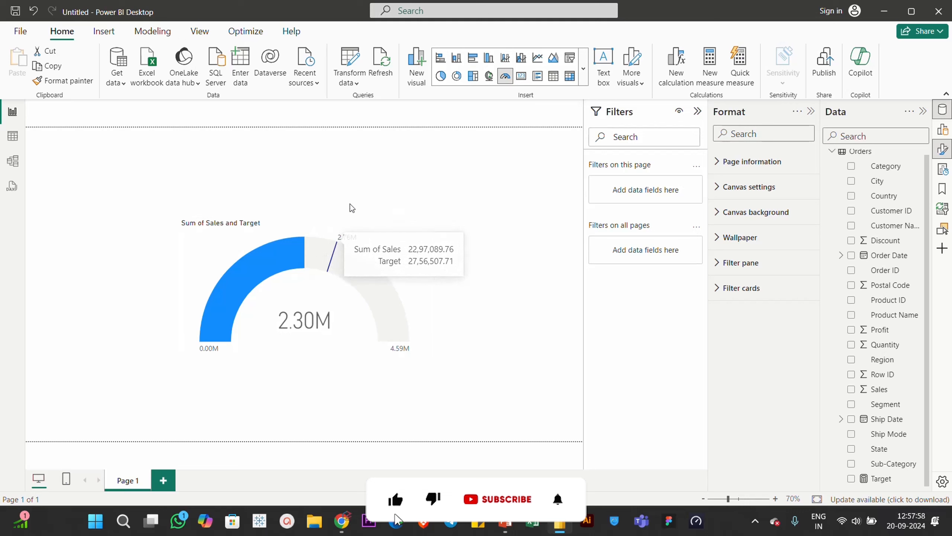
# Set the gauge axis minimum to 1000000 and its maximum to 3000000
pyautogui.click(410, 241)
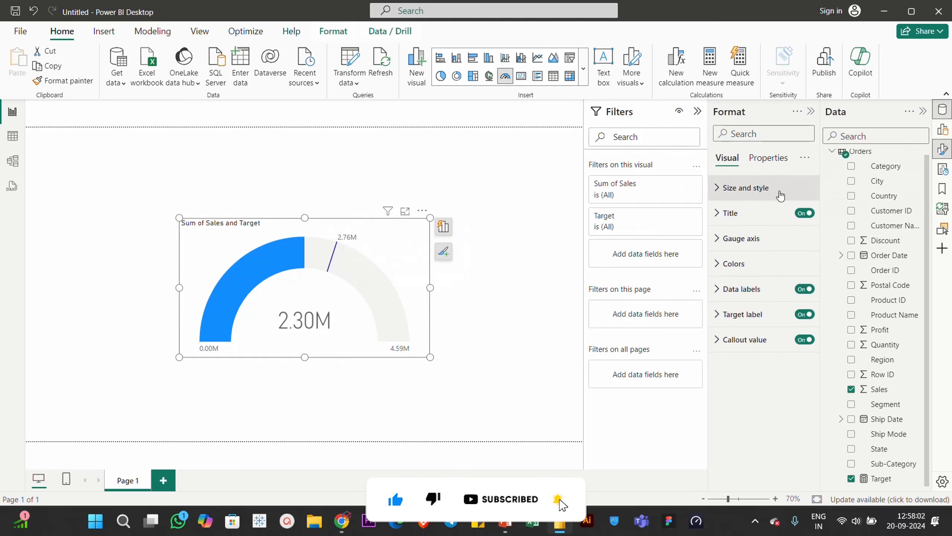
pyautogui.click(725, 213)
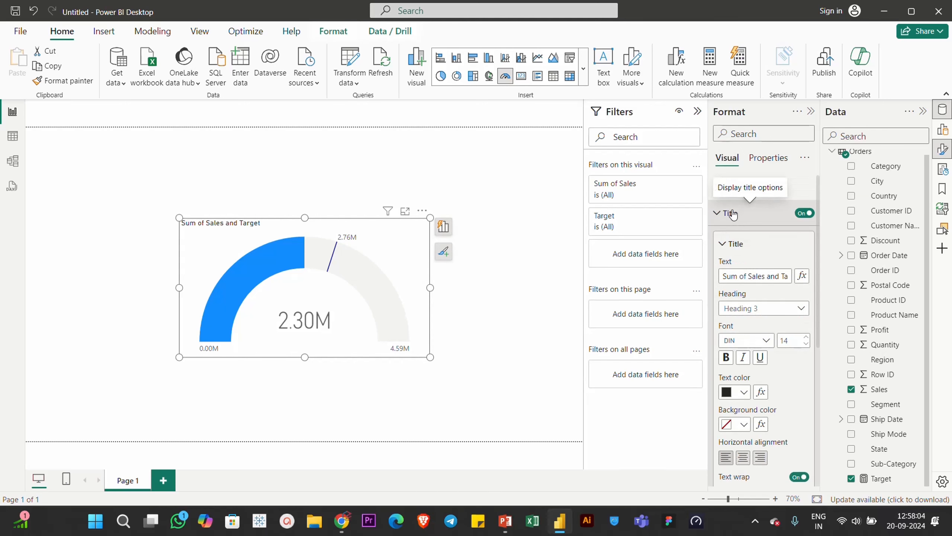
pyautogui.click(733, 214)
pyautogui.click(741, 239)
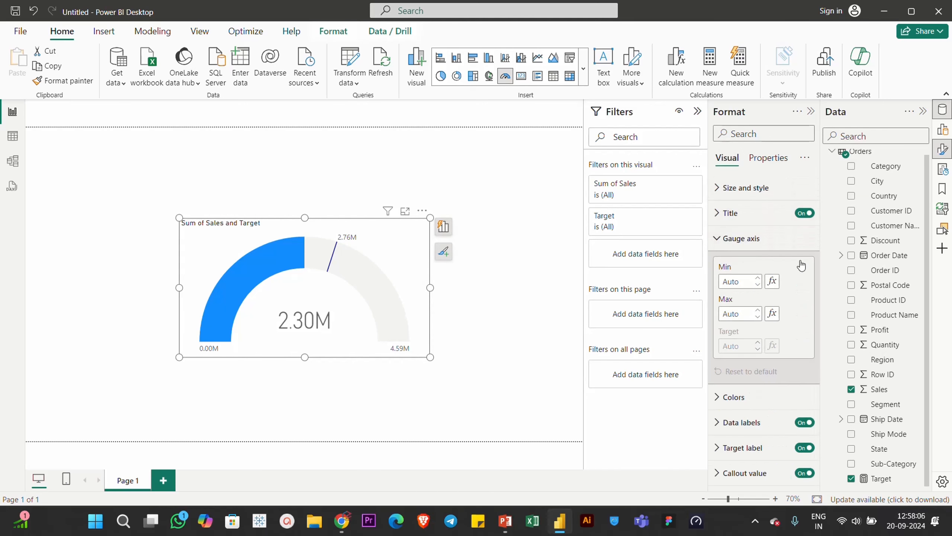
pyautogui.click(746, 312)
pyautogui.click(740, 283)
pyautogui.write('000000')
pyautogui.click(741, 313)
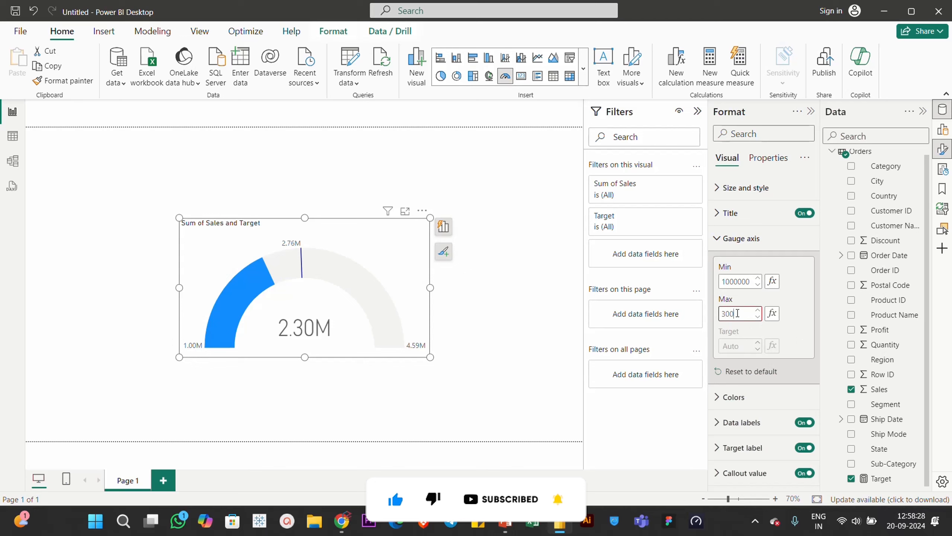
pyautogui.write('0000')
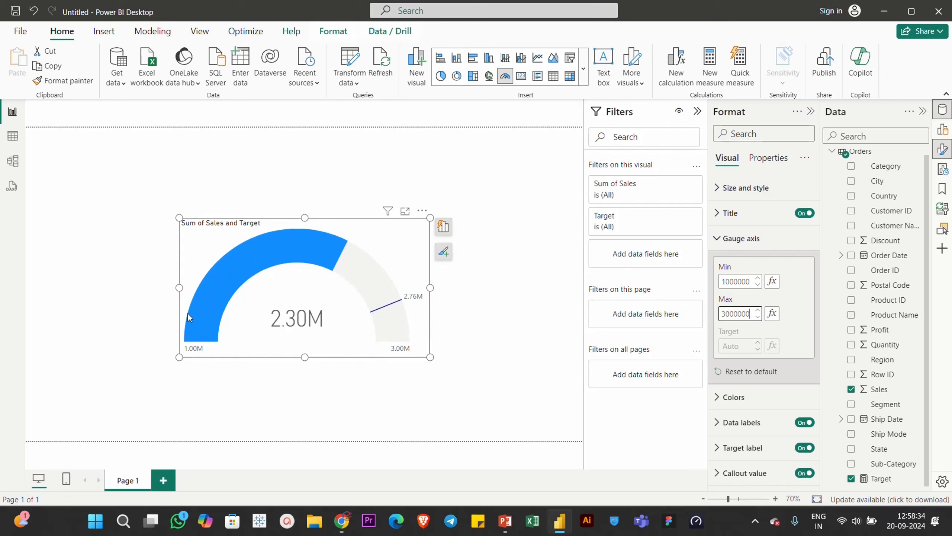
# Clear the custom minimum and maximum of the gauge axis so both use Auto
pyautogui.doubleClick(753, 285)
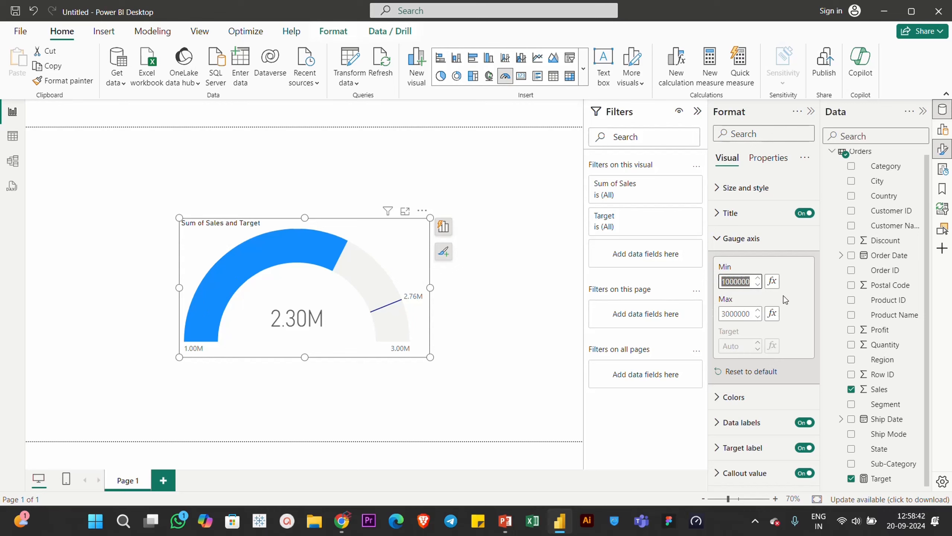
pyautogui.press('BackSpace')
pyautogui.doubleClick(752, 318)
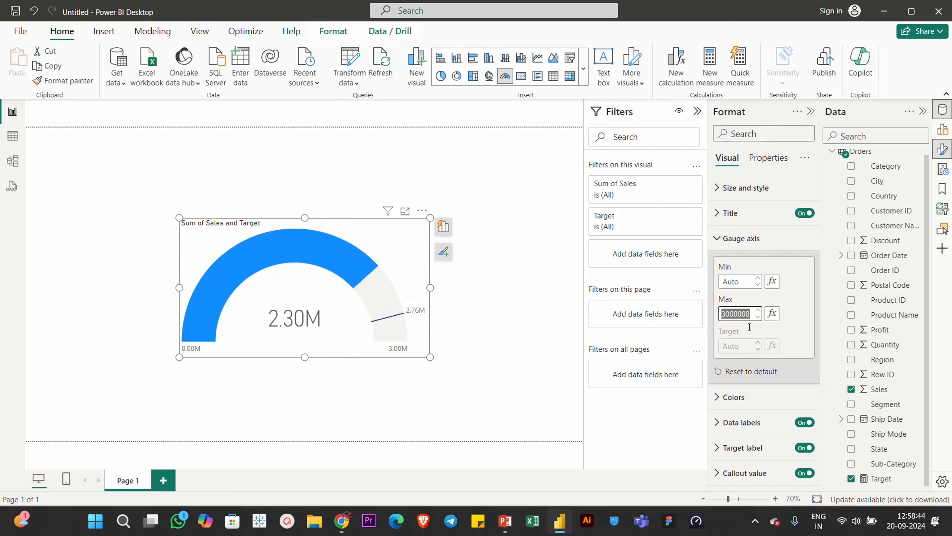
pyautogui.click(788, 331)
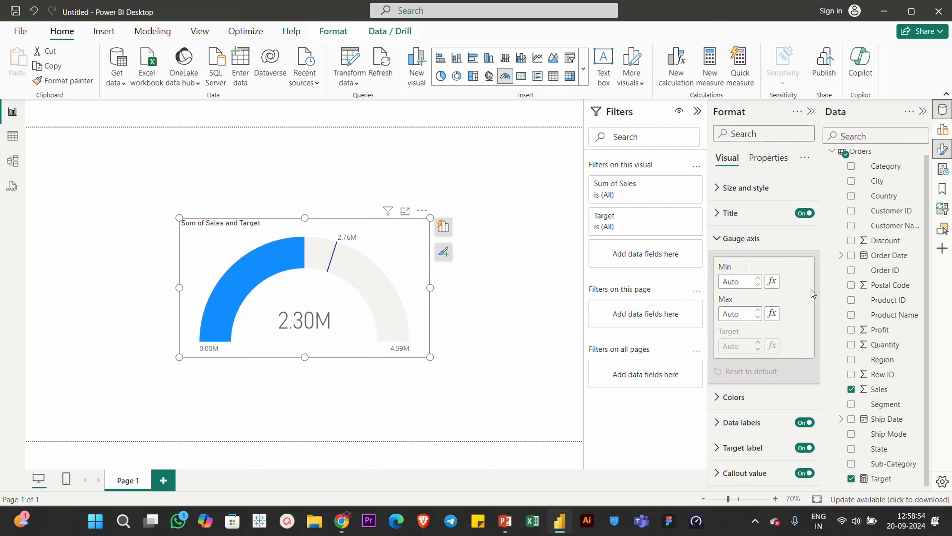
# Set the gauge's target color to orange and its fill color to light blue
pyautogui.click(741, 397)
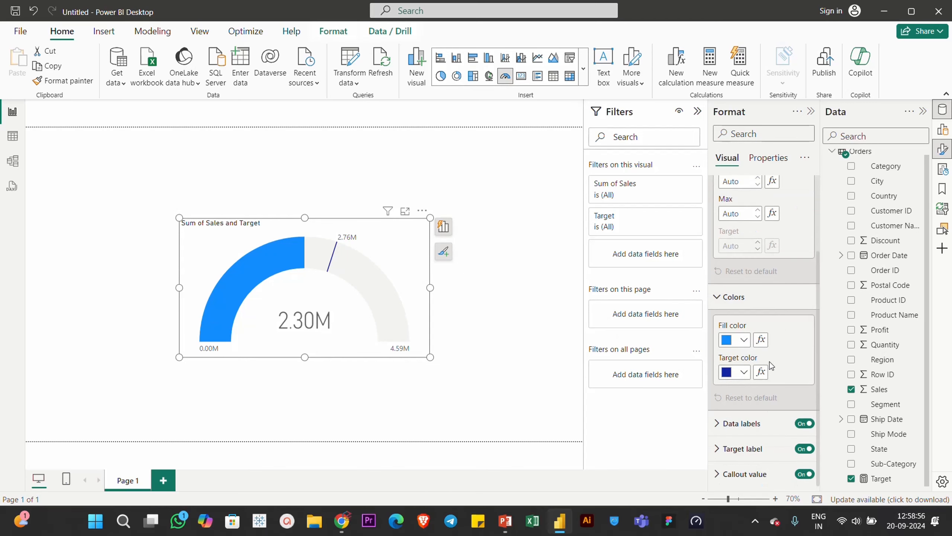
pyautogui.click(744, 374)
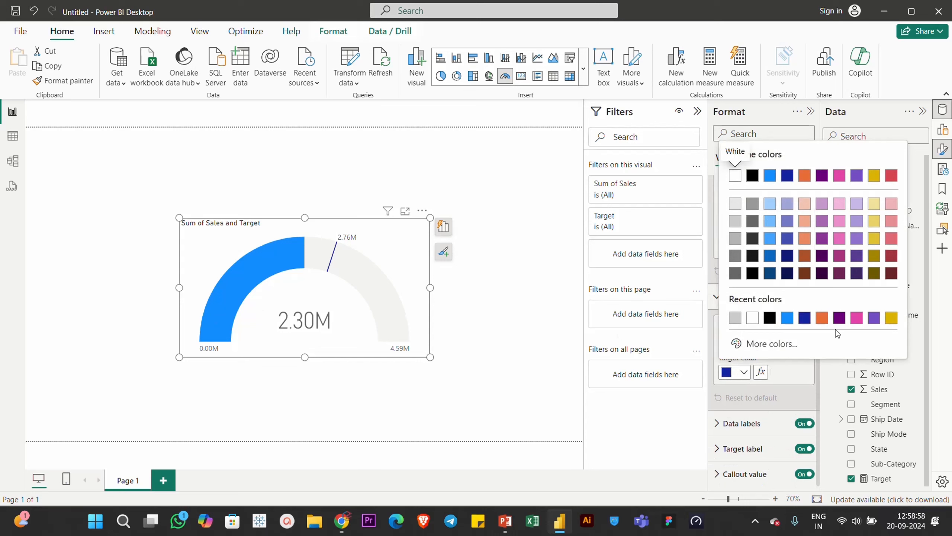
pyautogui.click(822, 318)
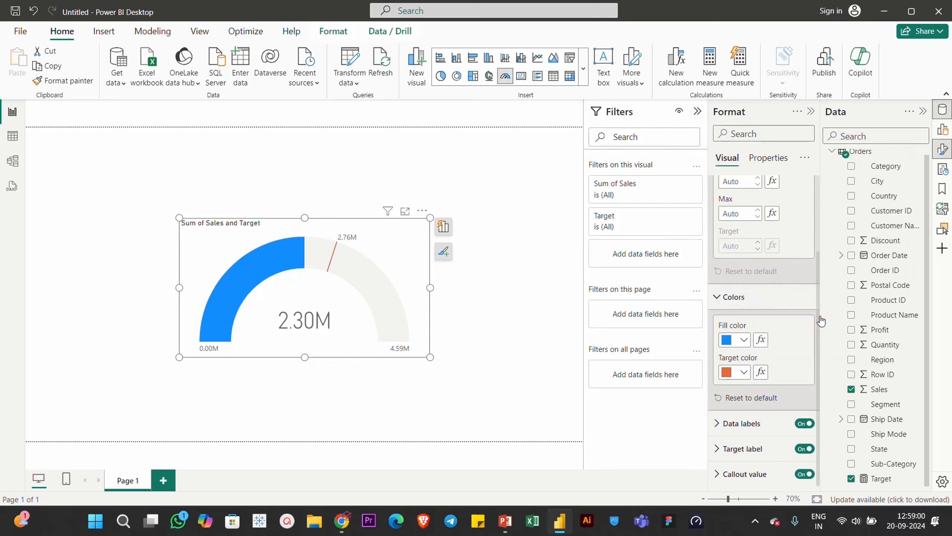
pyautogui.click(744, 340)
pyautogui.click(753, 285)
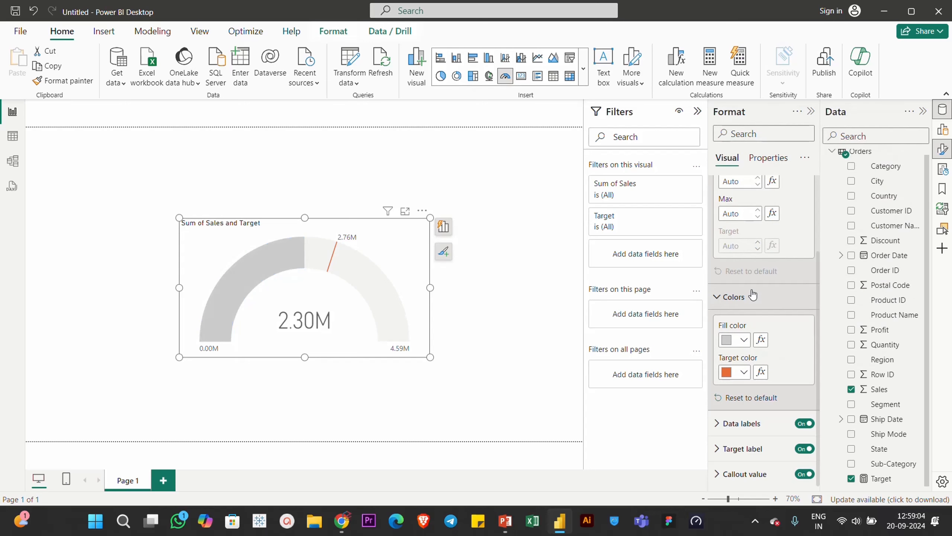
pyautogui.click(745, 340)
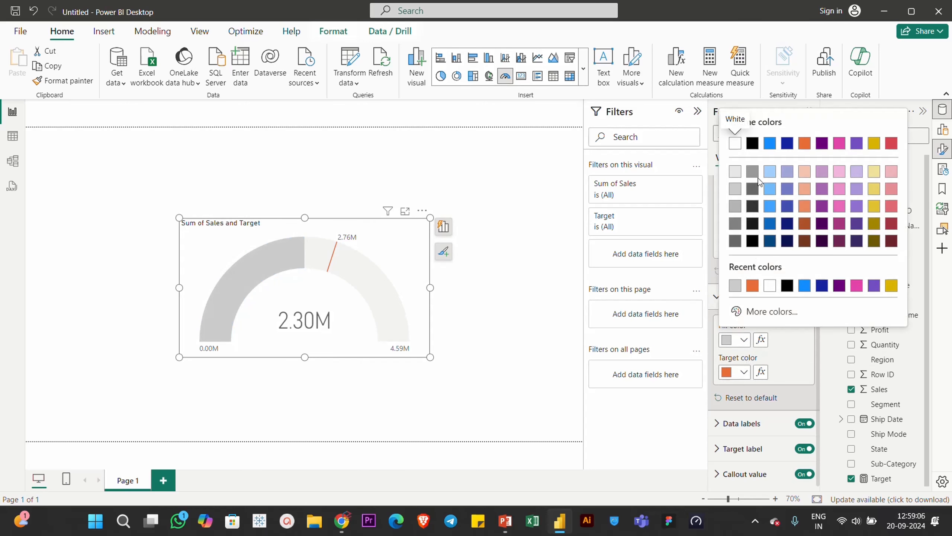
pyautogui.click(772, 172)
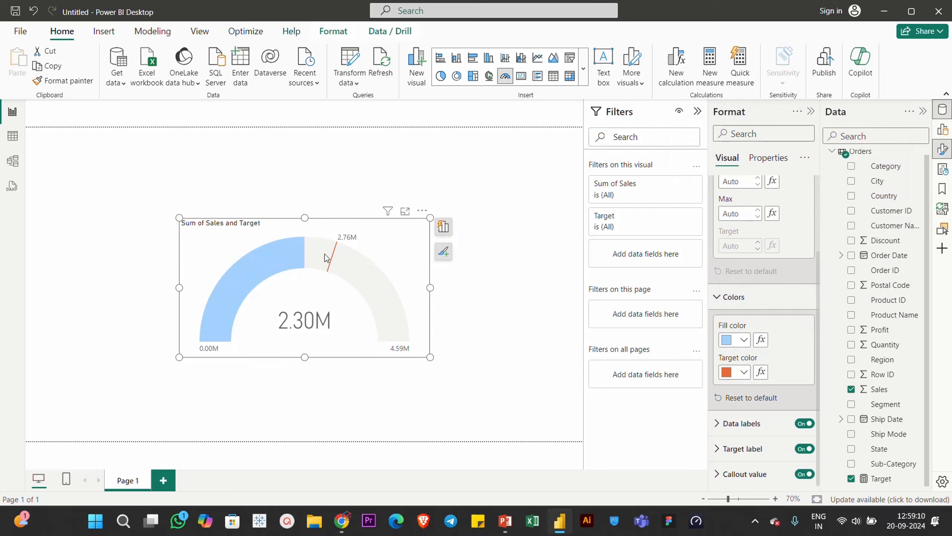
# Expand the gauge's data label and target label settings, and switch the target label off and on again
pyautogui.moveTo(261, 270)
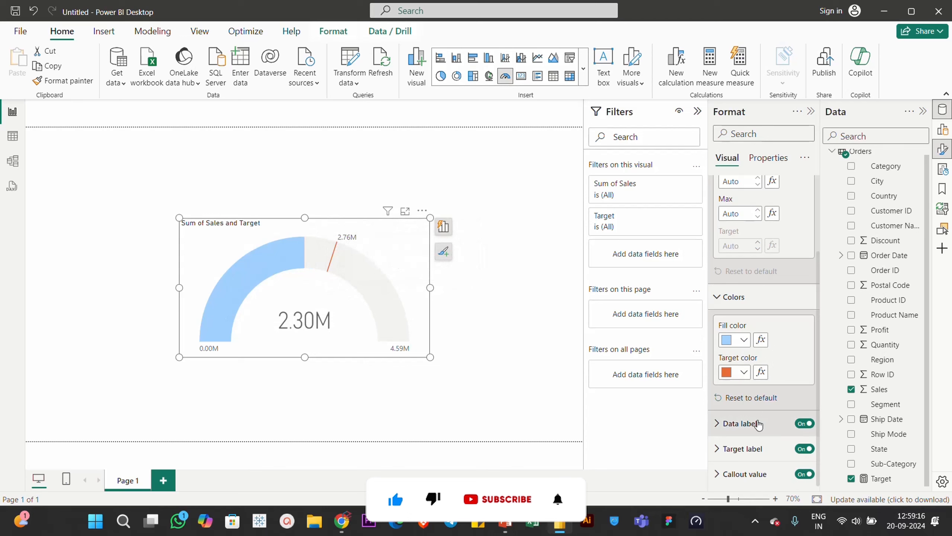
pyautogui.click(746, 422)
pyautogui.scroll(-1, 767, 373)
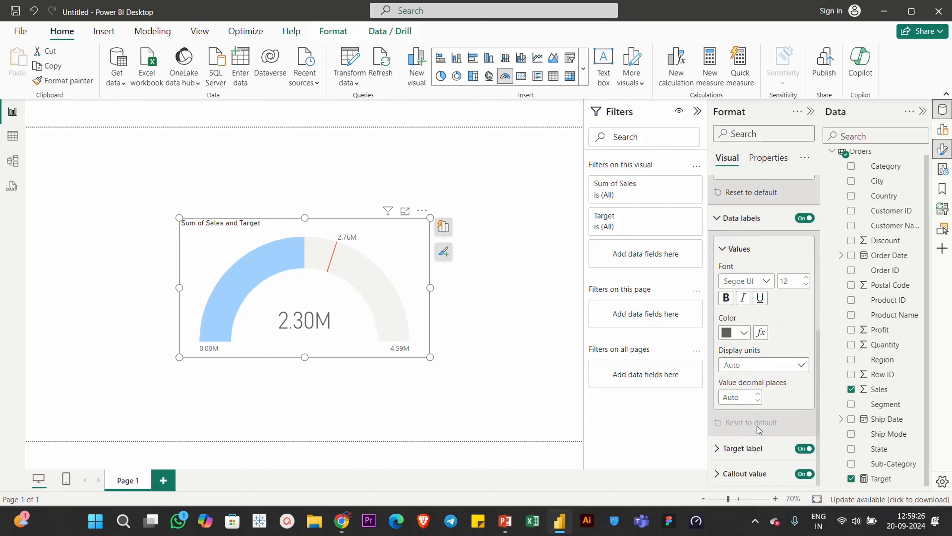
pyautogui.click(746, 448)
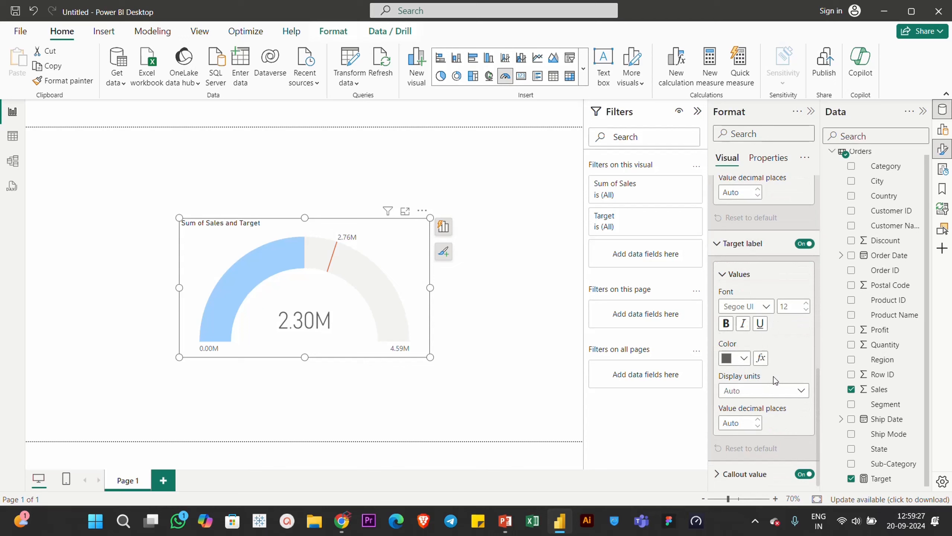
pyautogui.click(805, 243)
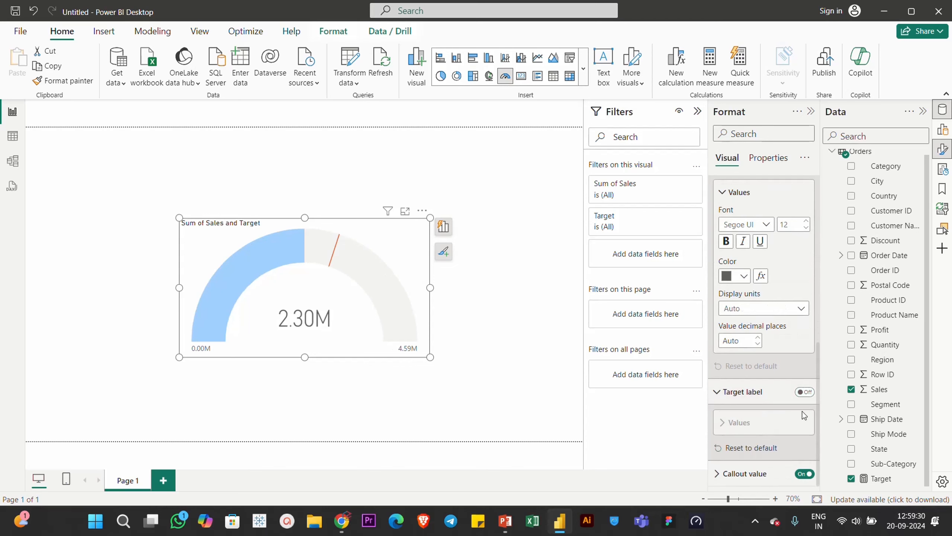
pyautogui.click(804, 392)
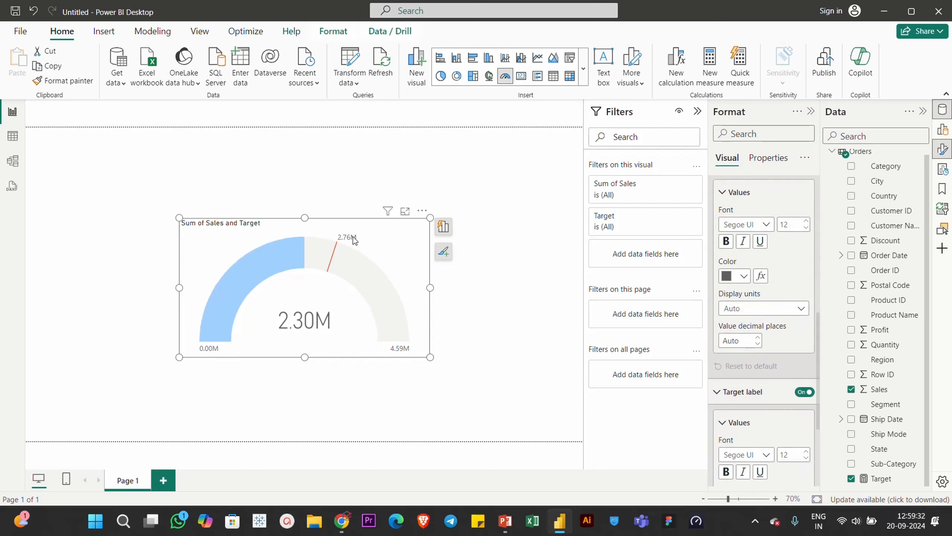
# Make the gauge's target label bold and set its color to orange
pyautogui.scroll(-3, 780, 375)
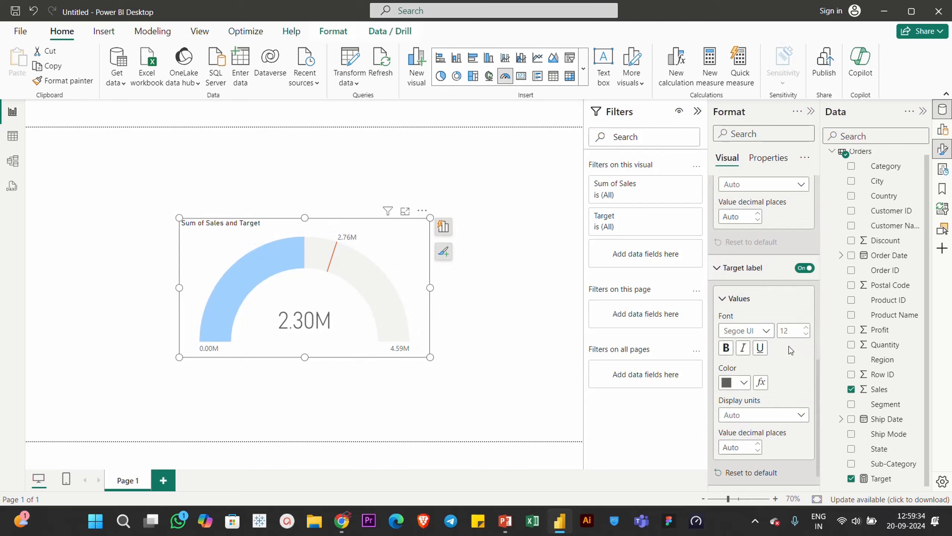
pyautogui.click(725, 353)
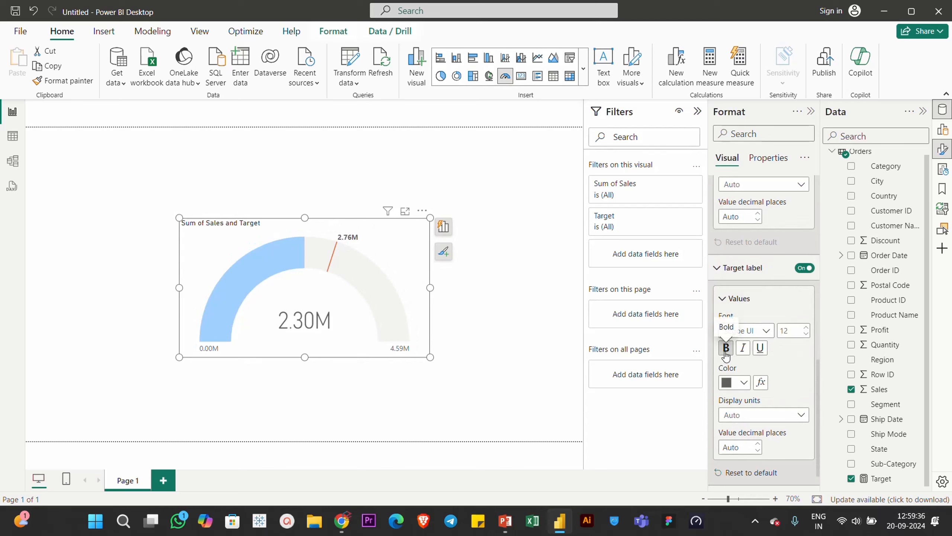
pyautogui.click(744, 382)
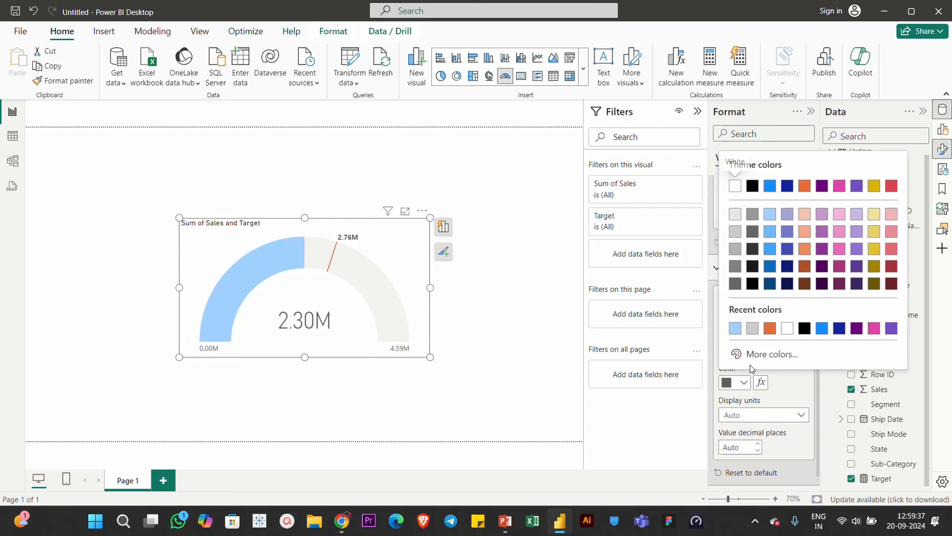
pyautogui.click(771, 330)
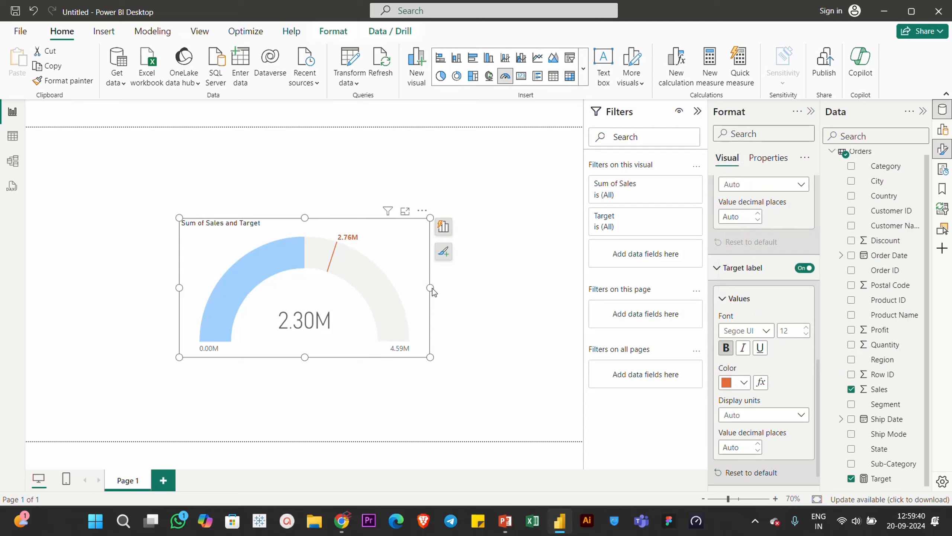
# Change the font of the gauge's callout value to Cambria Math
pyautogui.scroll(-1, 769, 392)
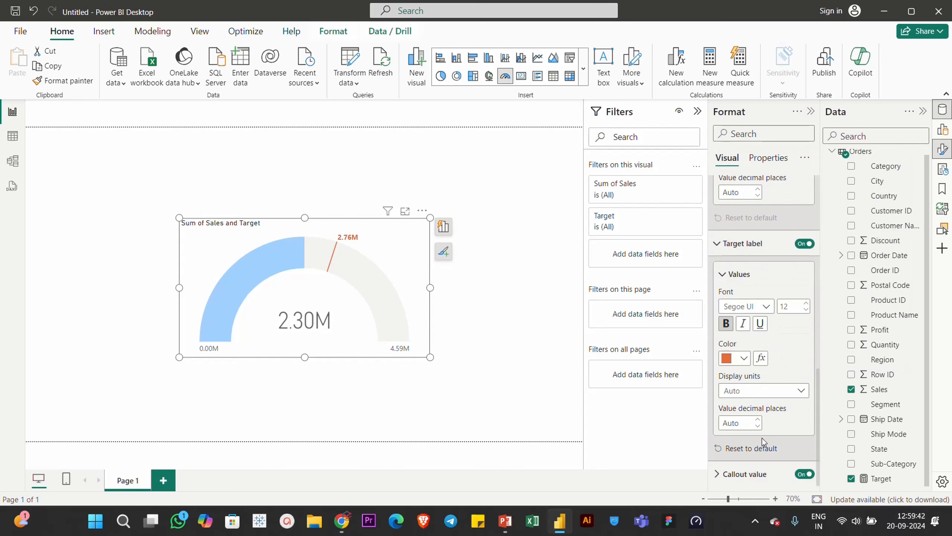
pyautogui.click(749, 475)
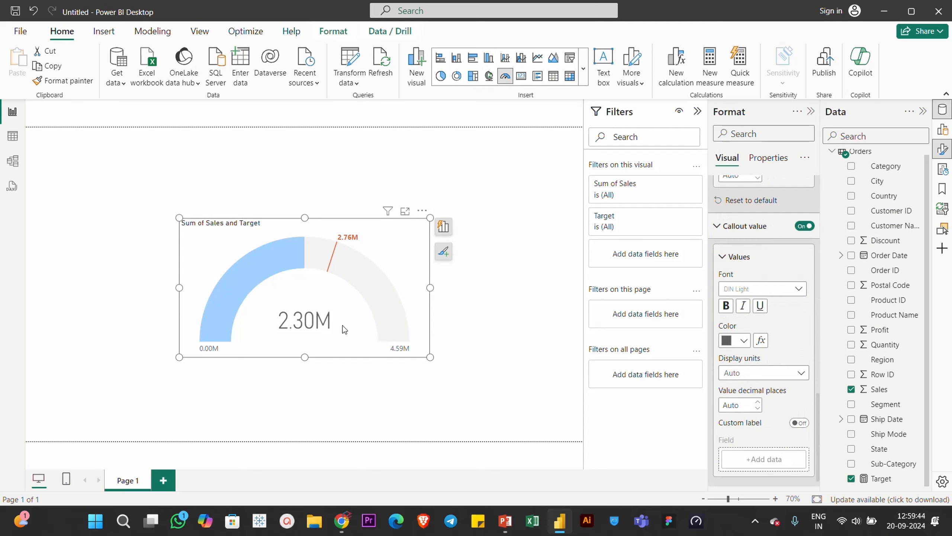
pyautogui.scroll(-1, 779, 337)
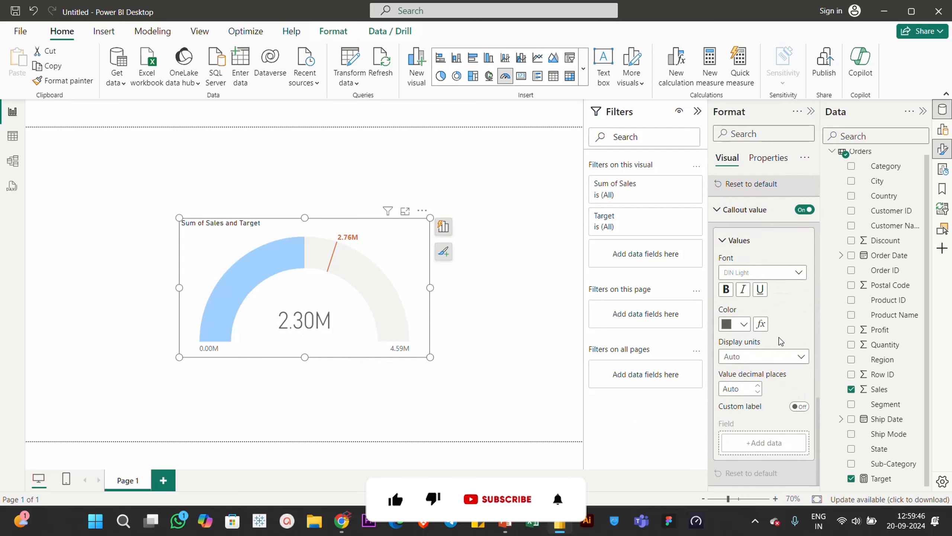
pyautogui.click(757, 276)
pyautogui.click(753, 297)
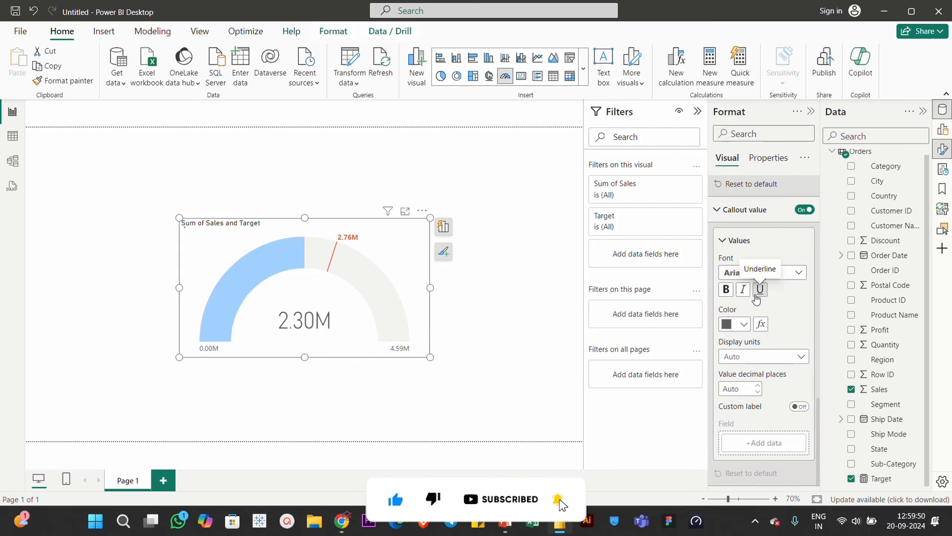
pyautogui.click(769, 273)
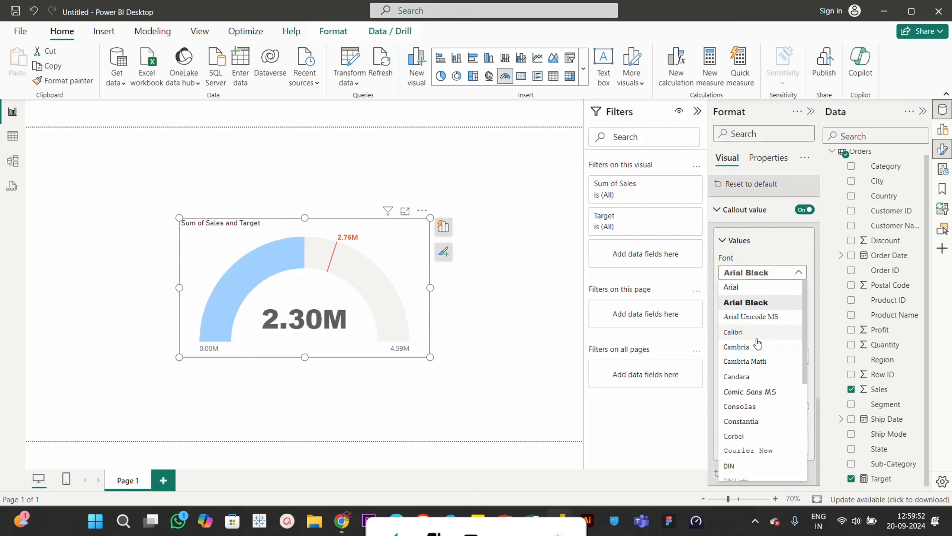
pyautogui.click(744, 362)
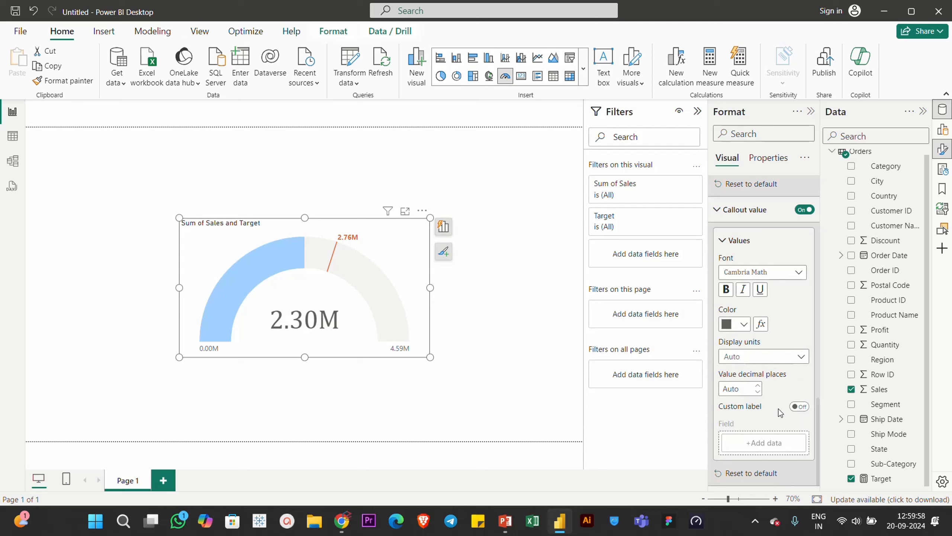
# Enable a custom label for the callout value, trying Region as its field and replacing it with Profit
pyautogui.click(799, 406)
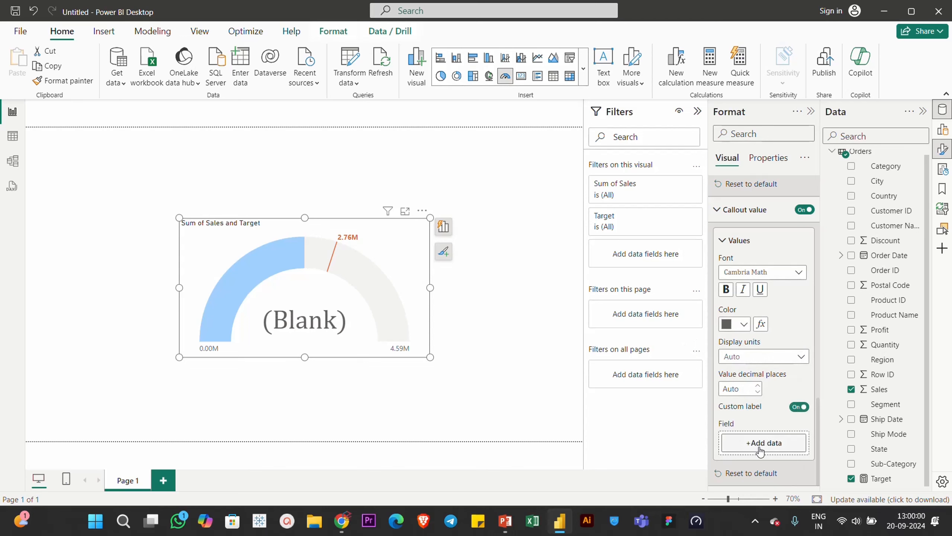
pyautogui.moveTo(883, 359); pyautogui.dragTo(767, 446)
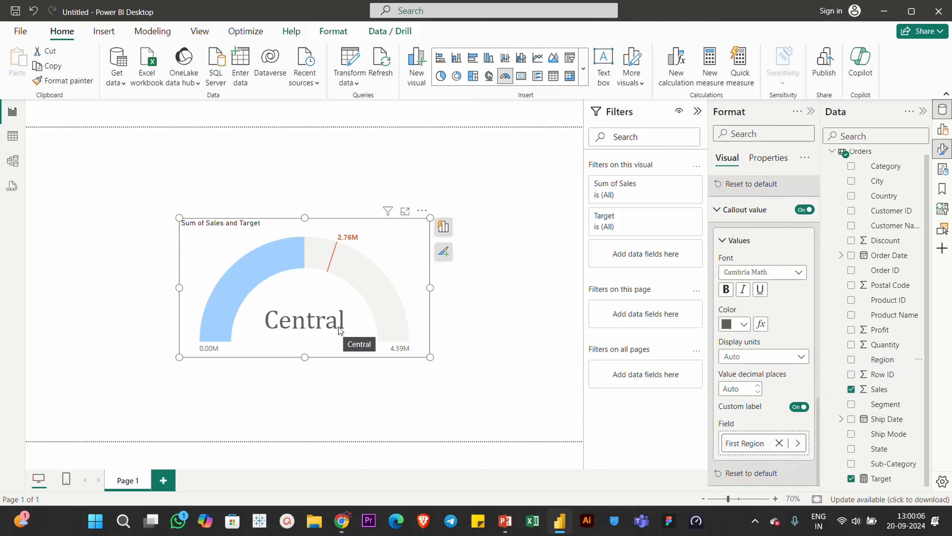
pyautogui.click(779, 442)
pyautogui.moveTo(884, 335); pyautogui.dragTo(764, 443)
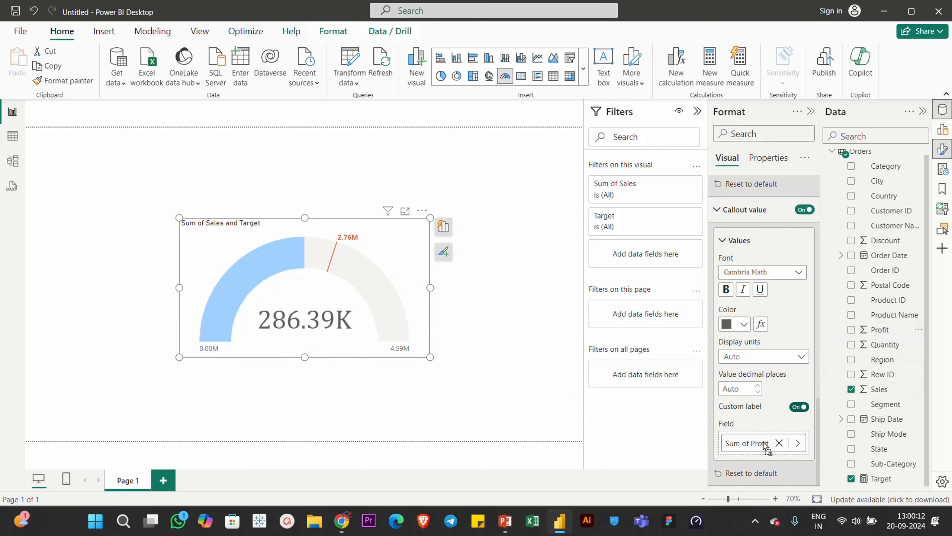
# Remove the Profit field from the callout value's custom label and turn the custom label off
pyautogui.click(779, 443)
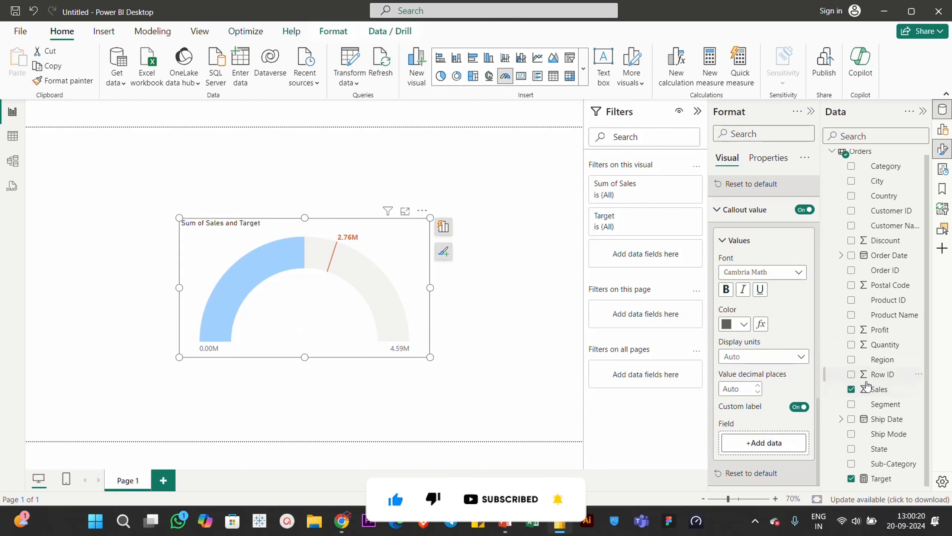
pyautogui.scroll(5, 752, 373)
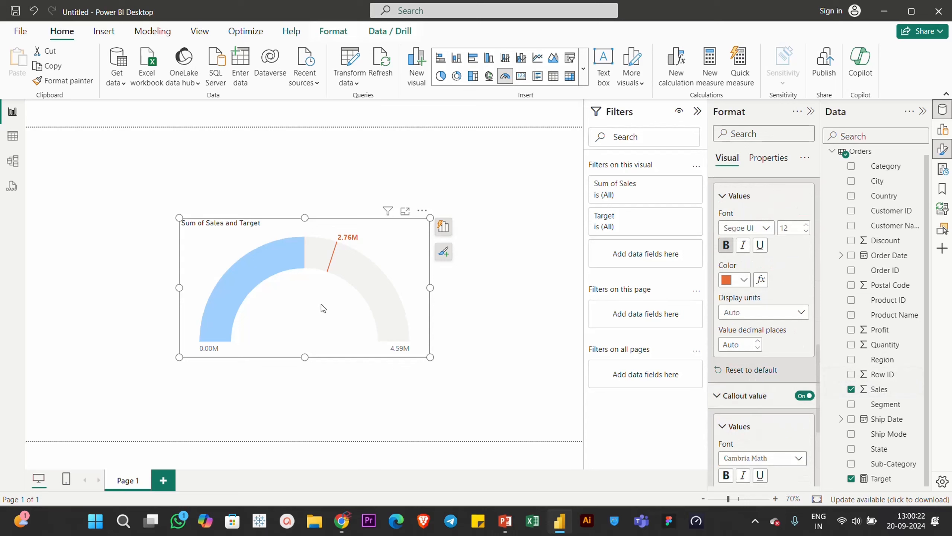
pyautogui.scroll(-5, 781, 375)
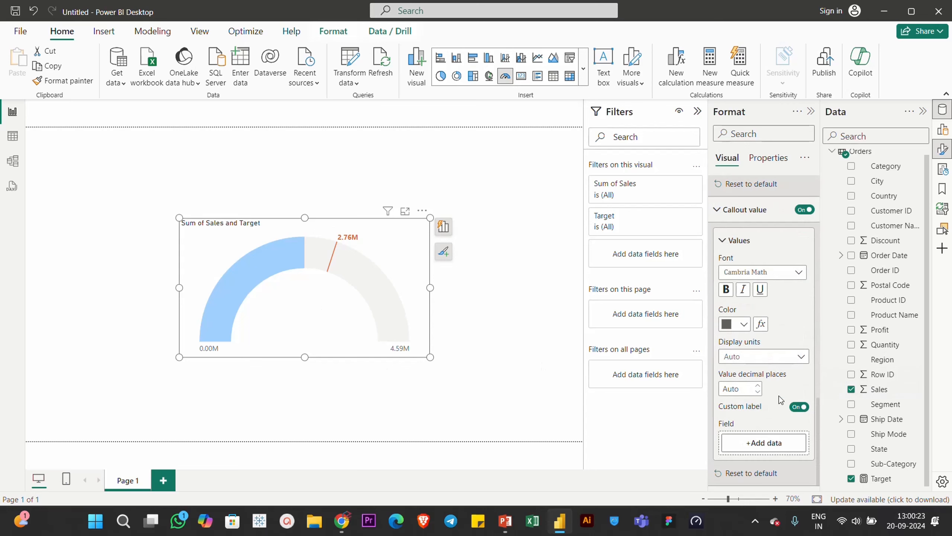
pyautogui.click(796, 407)
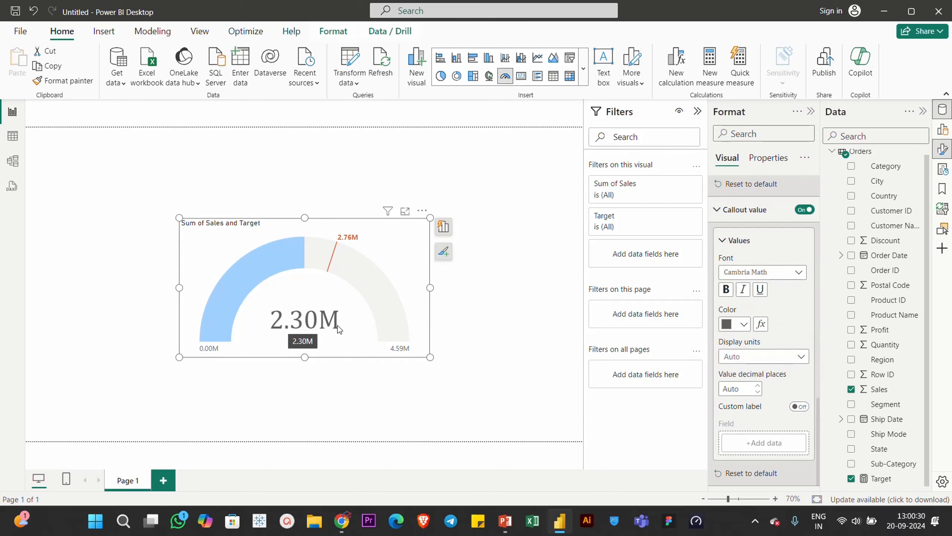
# Collapse the Gauge axis, Colors, Data labels, Target label and Callout value settings
pyautogui.scroll(10, 782, 333)
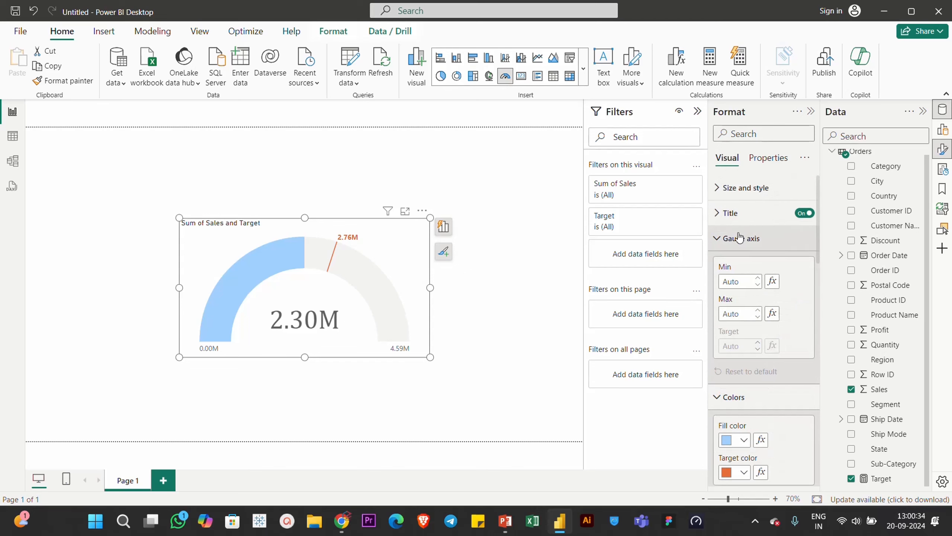
pyautogui.click(747, 238)
pyautogui.click(736, 264)
pyautogui.click(740, 288)
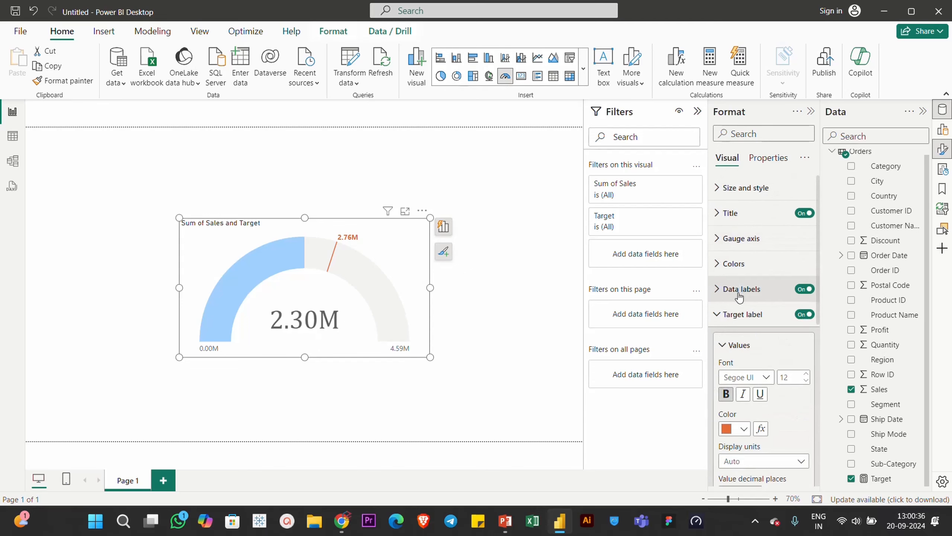
pyautogui.click(742, 313)
pyautogui.click(742, 340)
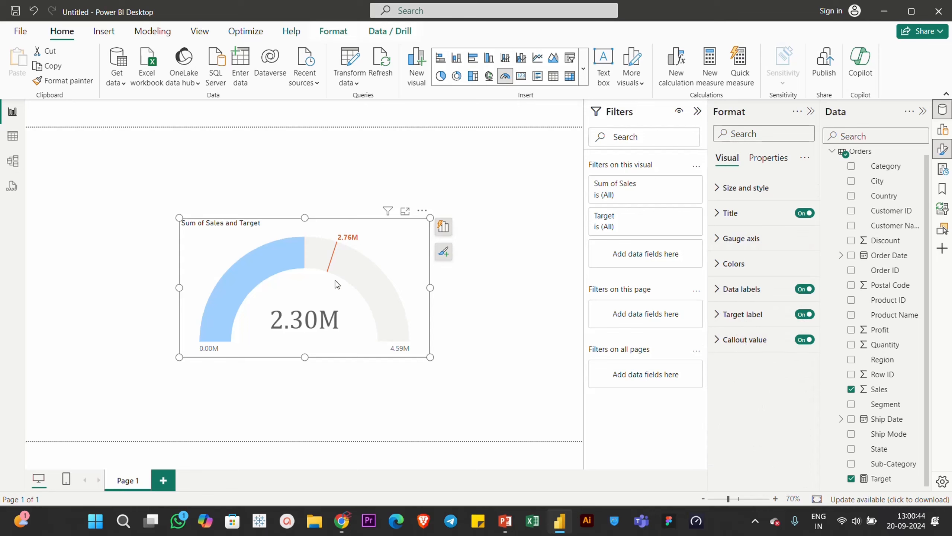
# Examine the sales and target values in the gauge's tooltip
pyautogui.moveTo(362, 271)
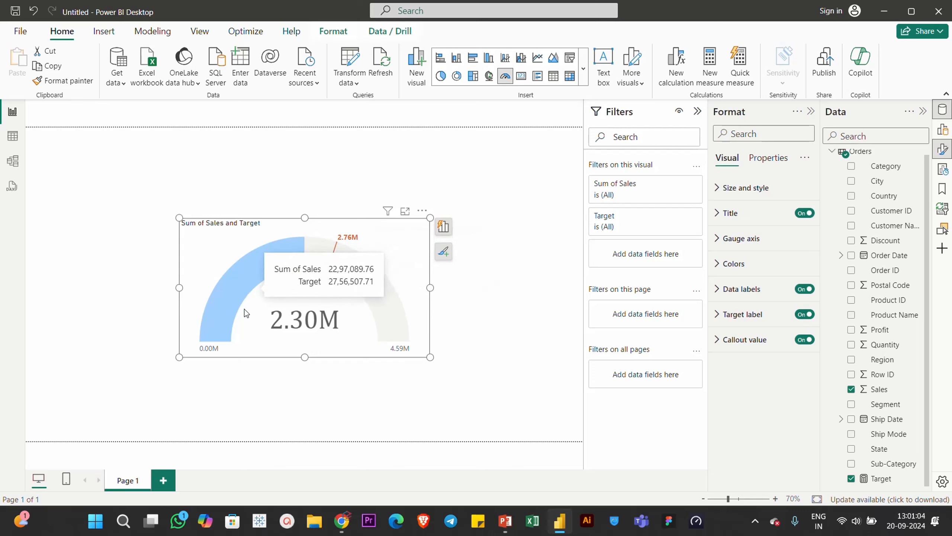
pyautogui.moveTo(397, 322)
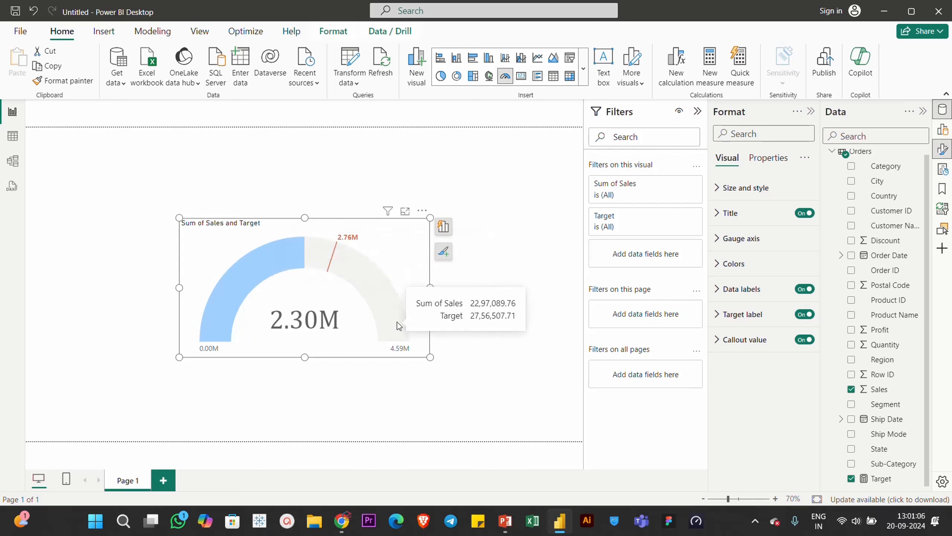